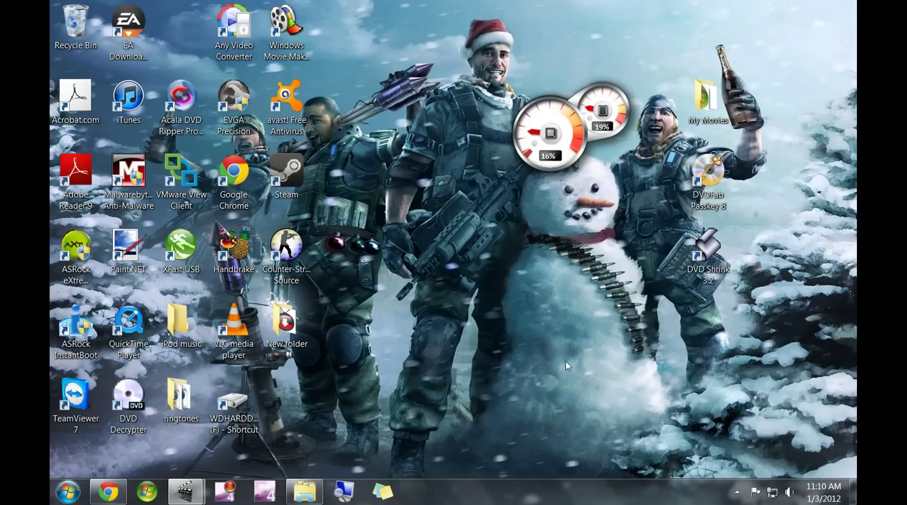
# - Launch HandBrake, decline queue recovery, and apply the iPod preset (width 320, iPod 5G support)
pyautogui.moveTo(616, 171)
pyautogui.moveTo(181, 498)
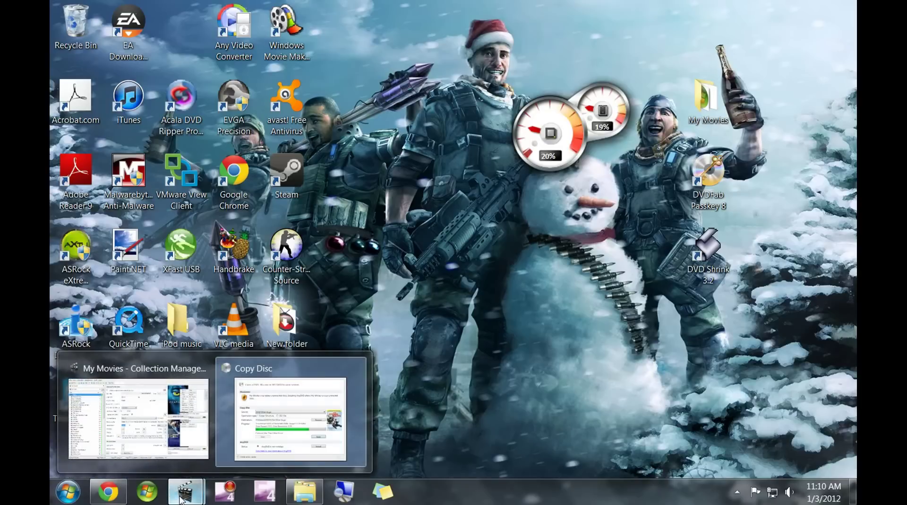
pyautogui.moveTo(145, 378)
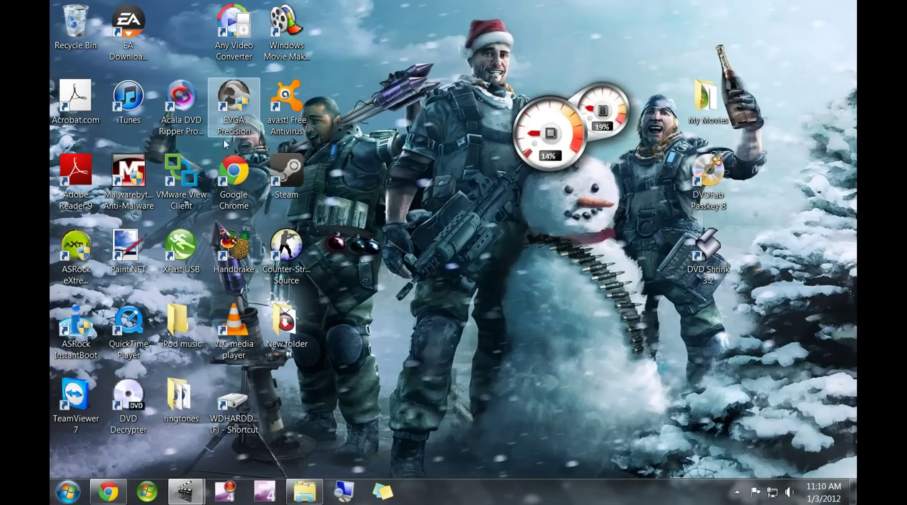
pyautogui.click(225, 257)
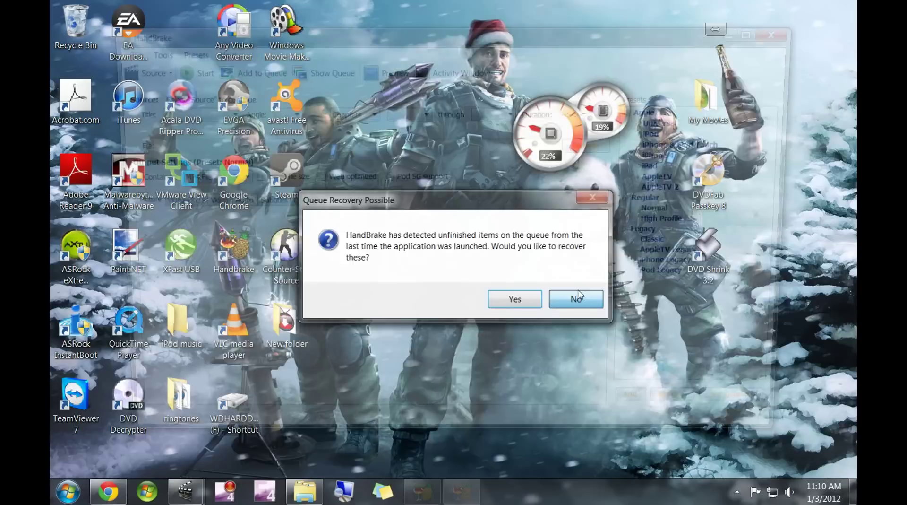
pyautogui.click(576, 298)
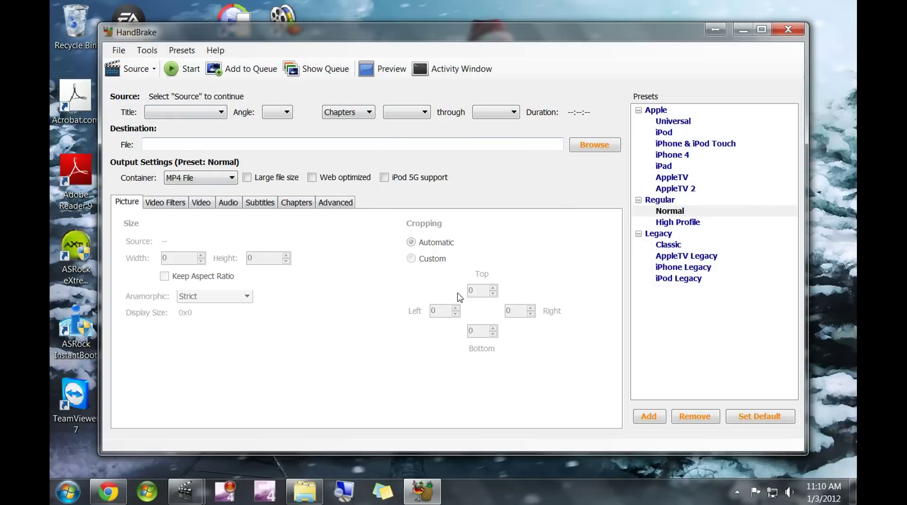
pyautogui.click(670, 136)
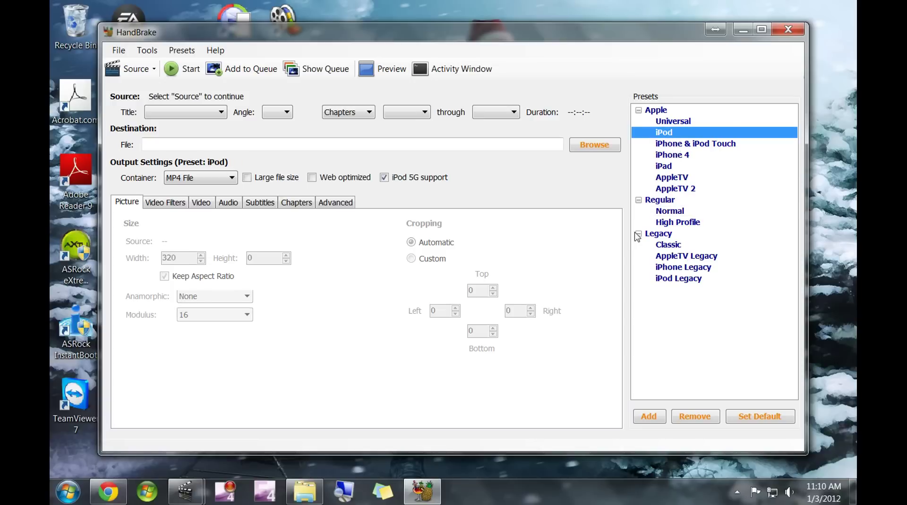
pyautogui.click(153, 71)
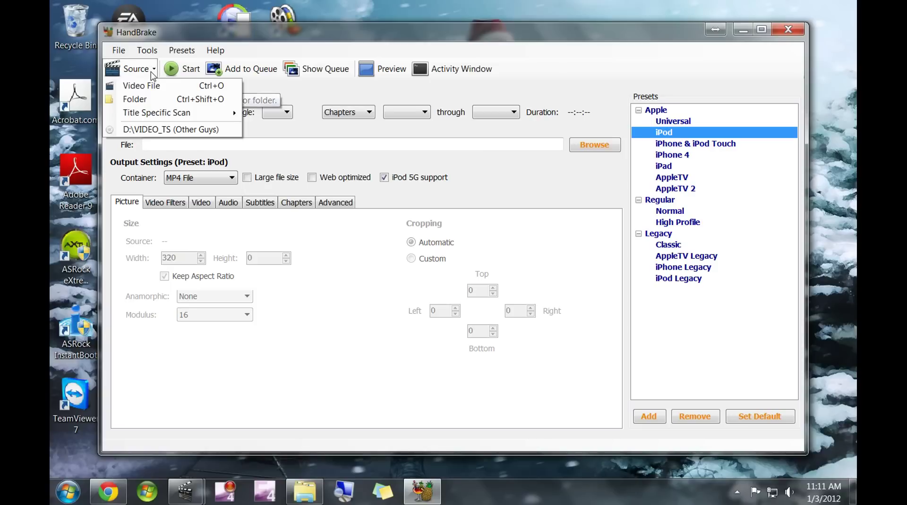
# - Browse to Computer > WDHARDDRIVE (F:) > Videos > DVD's in the folder source picker
pyautogui.click(146, 103)
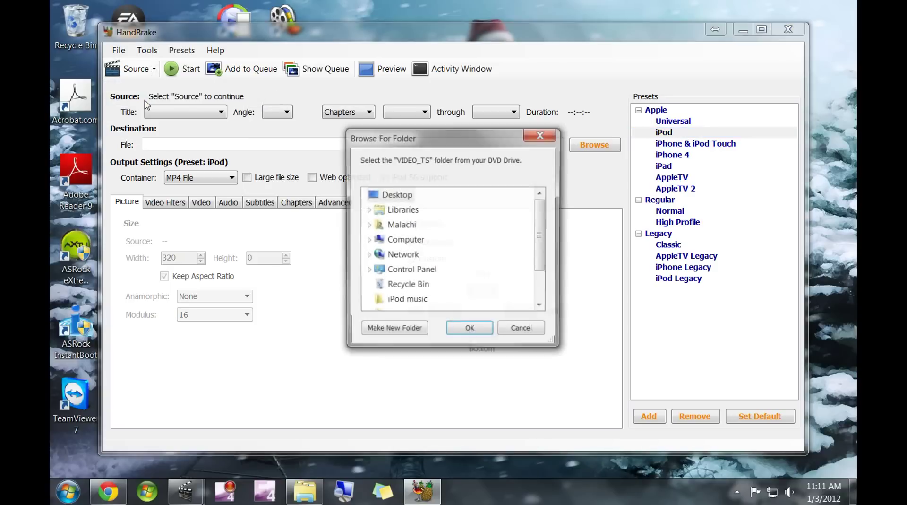
pyautogui.moveTo(543, 231); pyautogui.dragTo(538, 254)
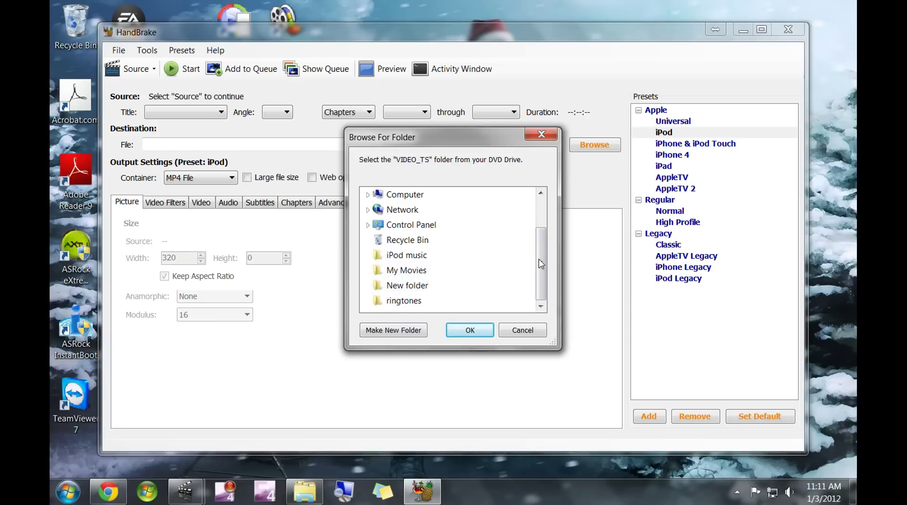
pyautogui.moveTo(541, 259); pyautogui.dragTo(541, 221)
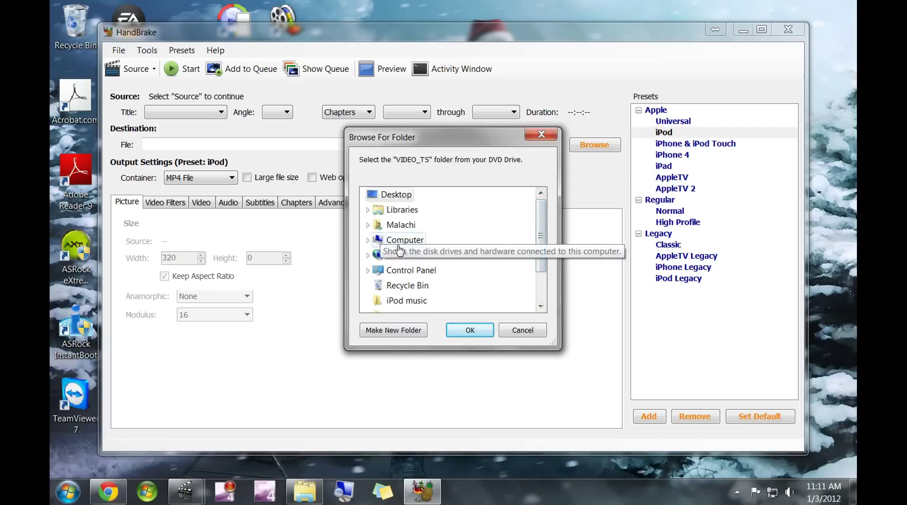
pyautogui.click(384, 238)
pyautogui.scroll(-1, 543, 232)
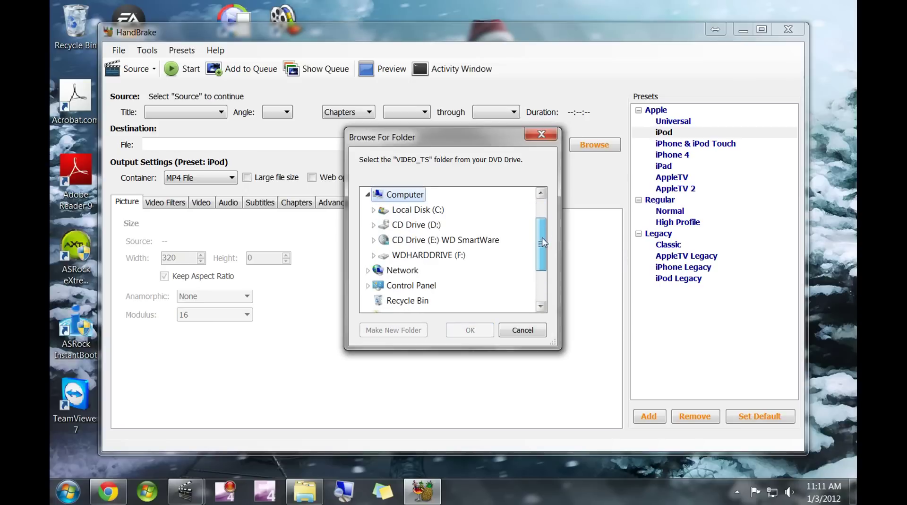
pyautogui.click(425, 255)
pyautogui.scroll(1, 542, 238)
pyautogui.scroll(-2, 542, 241)
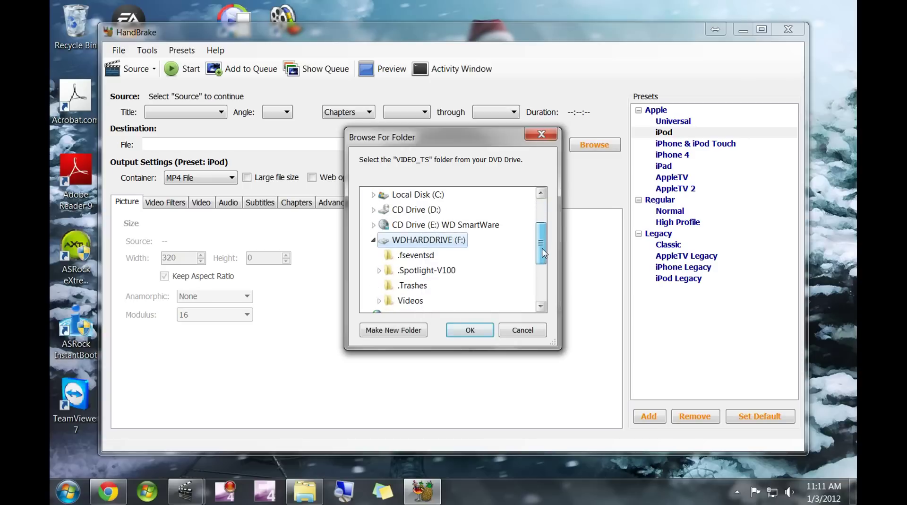
pyautogui.click(411, 270)
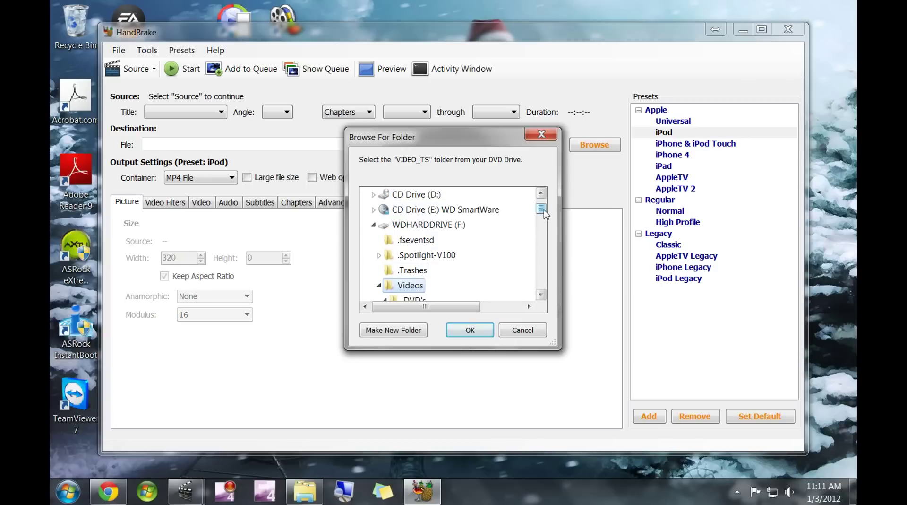
pyautogui.scroll(-3, 542, 209)
pyautogui.scroll(2, 542, 209)
pyautogui.click(428, 211)
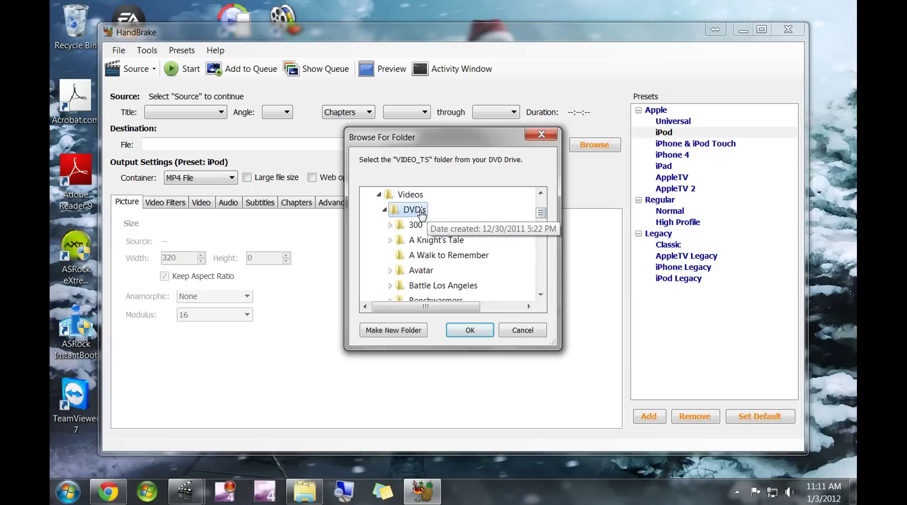
# - Pick the Run Fat Boy Run folder and start scanning it as the source
pyautogui.scroll(-2, 543, 218)
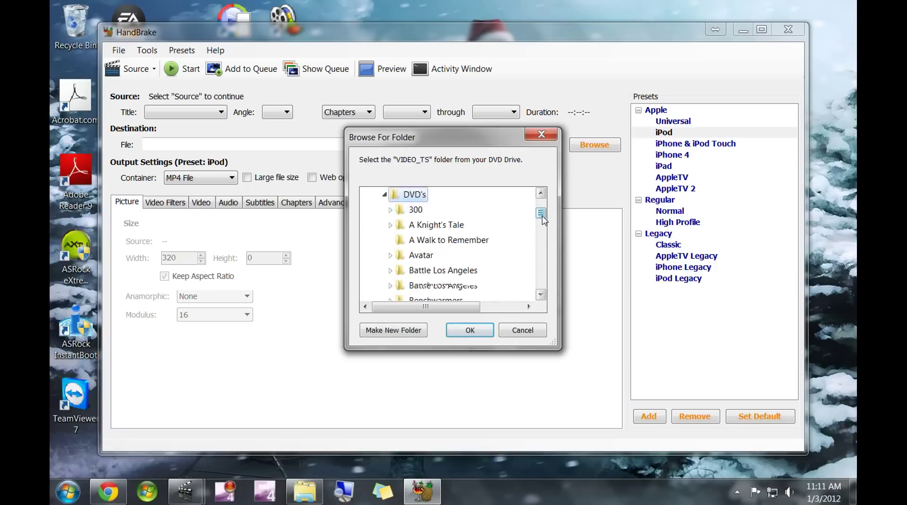
pyautogui.moveTo(543, 219); pyautogui.dragTo(541, 263)
pyautogui.click(391, 240)
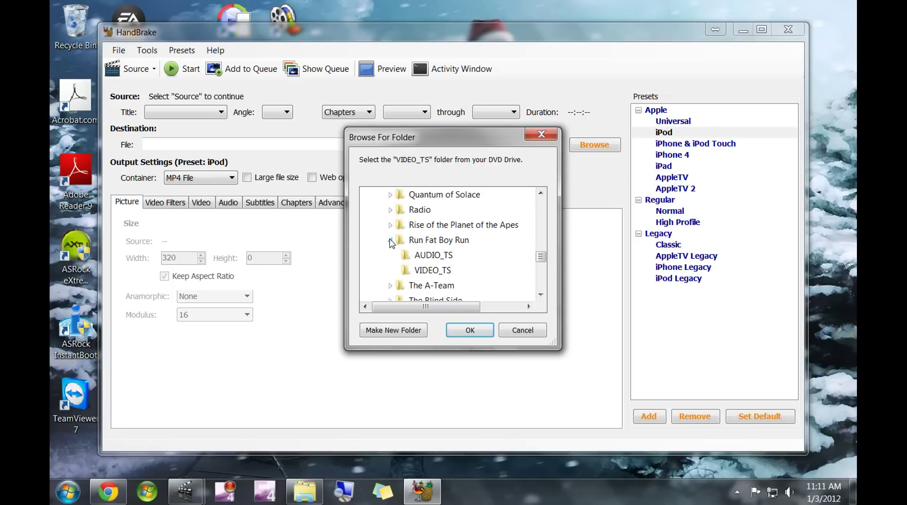
pyautogui.click(413, 241)
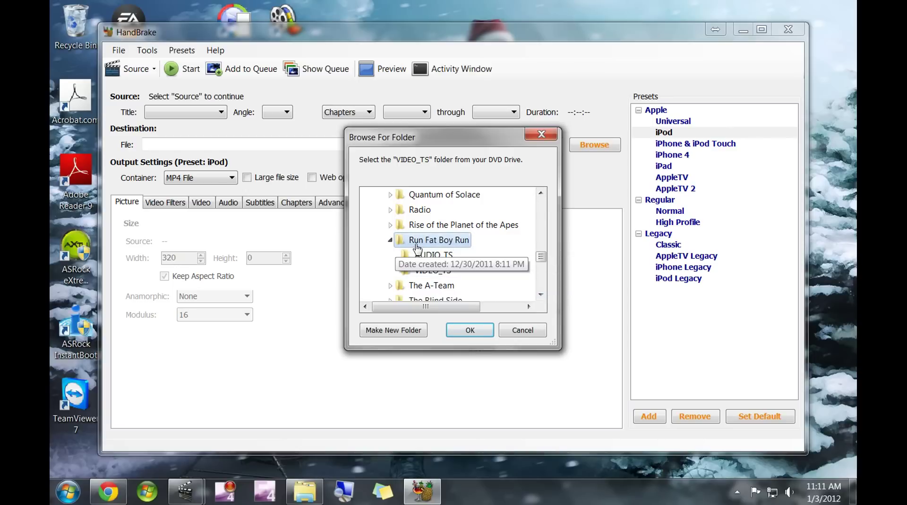
pyautogui.click(472, 329)
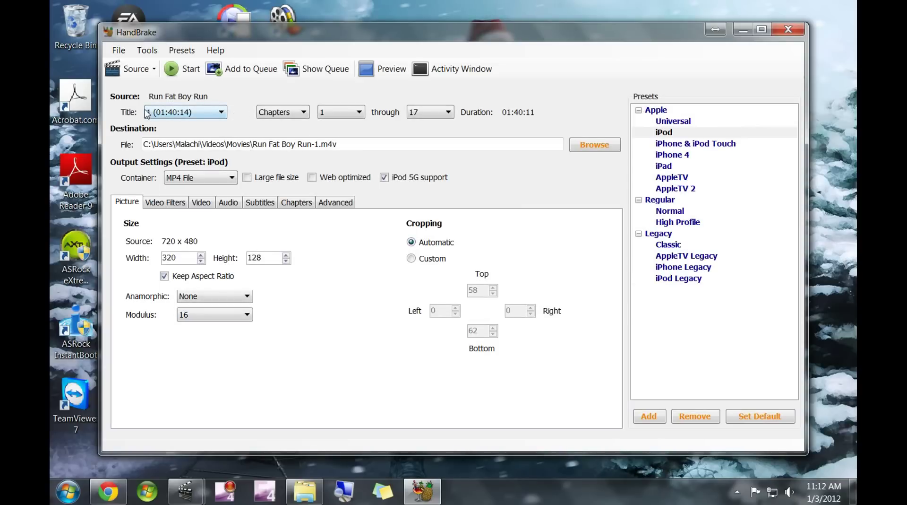
# - Review the scanned titles and keep the full-length title 1 (01:40:14) selected
pyautogui.click(207, 114)
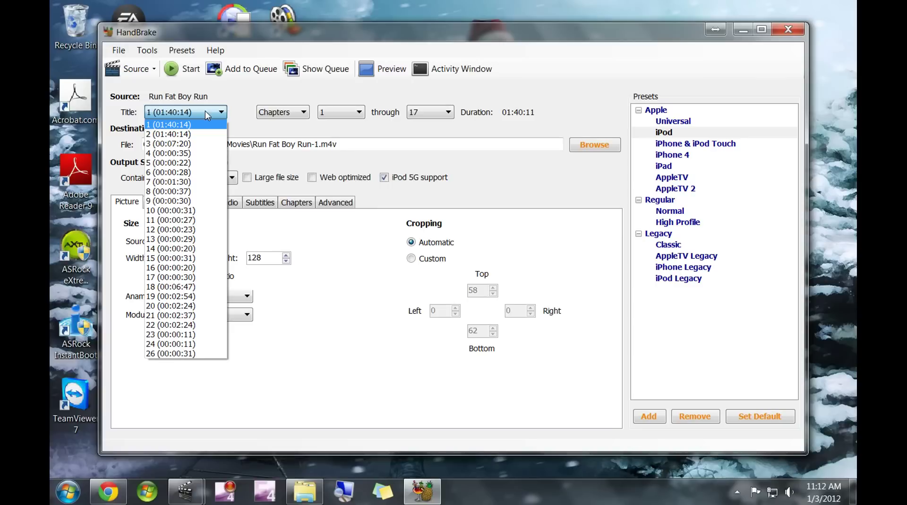
pyautogui.click(205, 111)
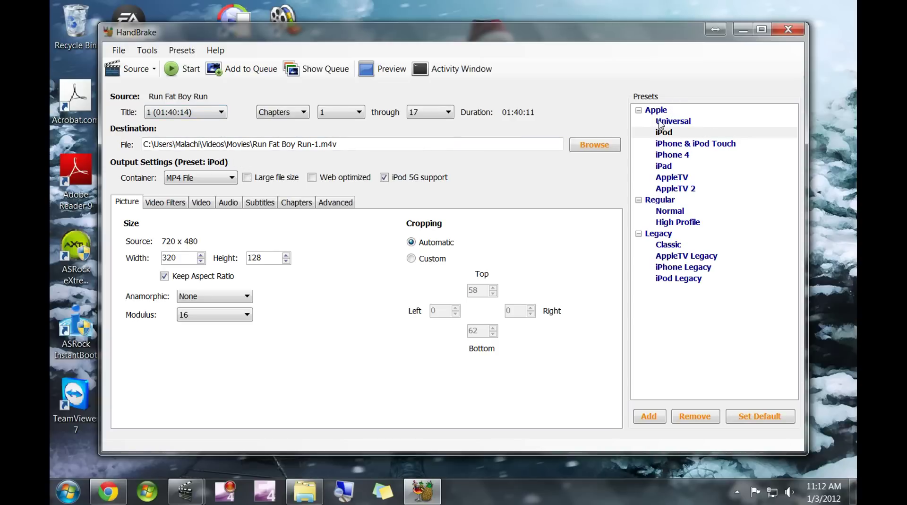
# - Apply the Apple iPad preset, switching the output width to 720
pyautogui.click(667, 170)
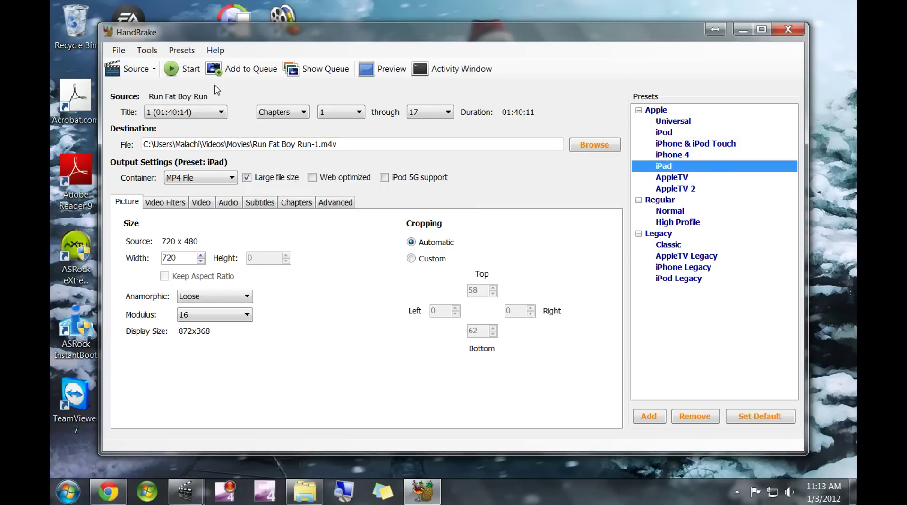
pyautogui.click(595, 145)
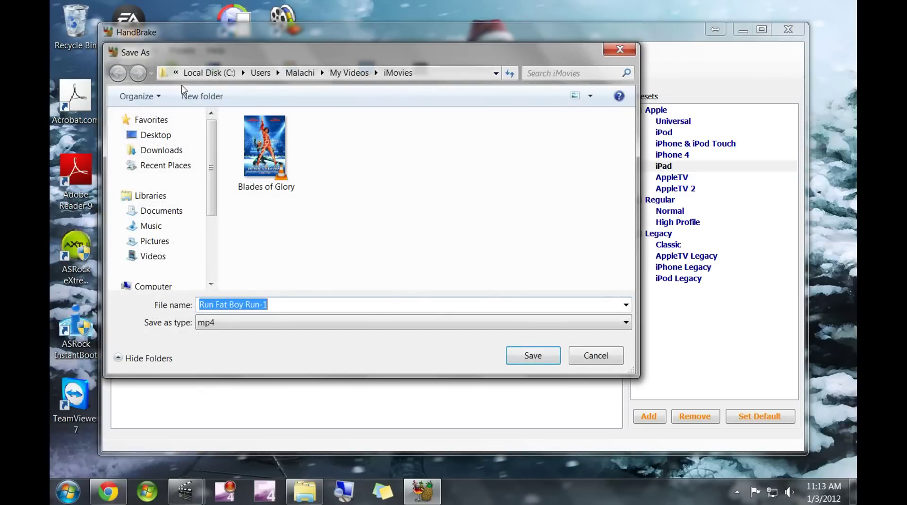
# - Navigate the Save As dialog to the iMovies folder in the Videos library
pyautogui.click(301, 73)
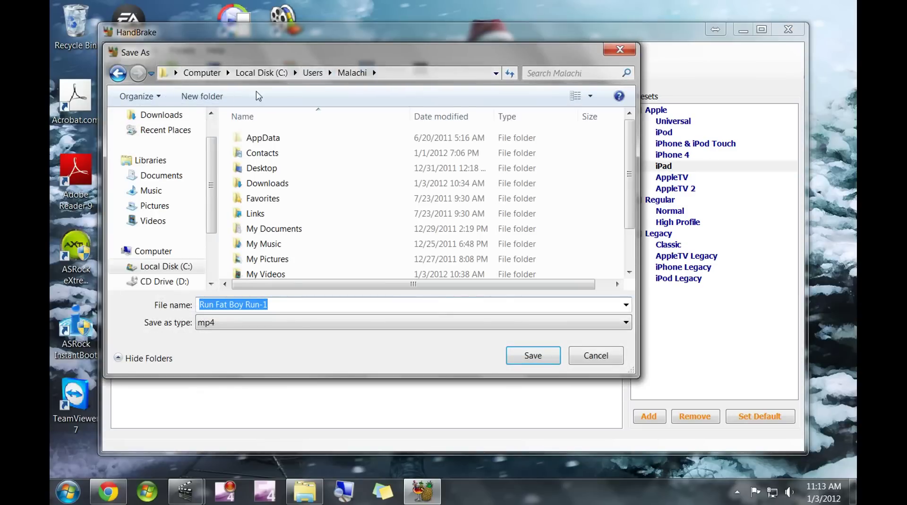
pyautogui.click(274, 72)
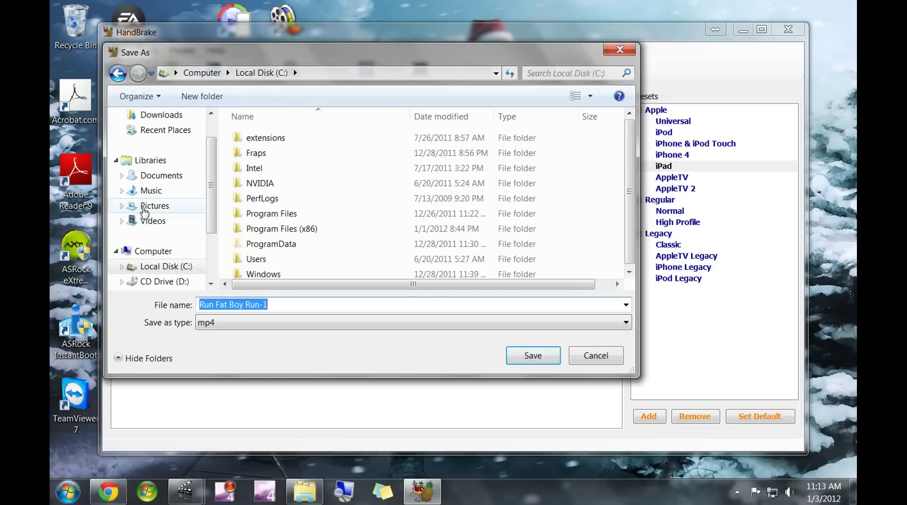
pyautogui.click(152, 220)
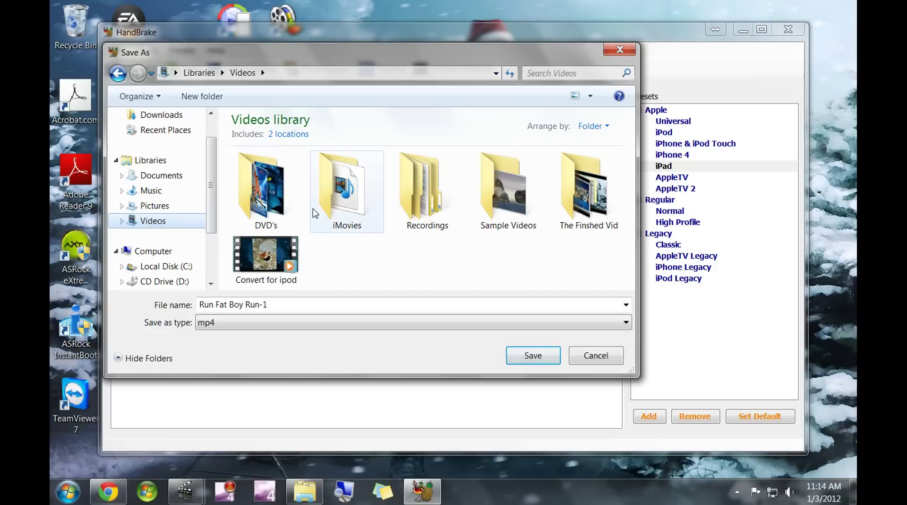
pyautogui.moveTo(333, 210)
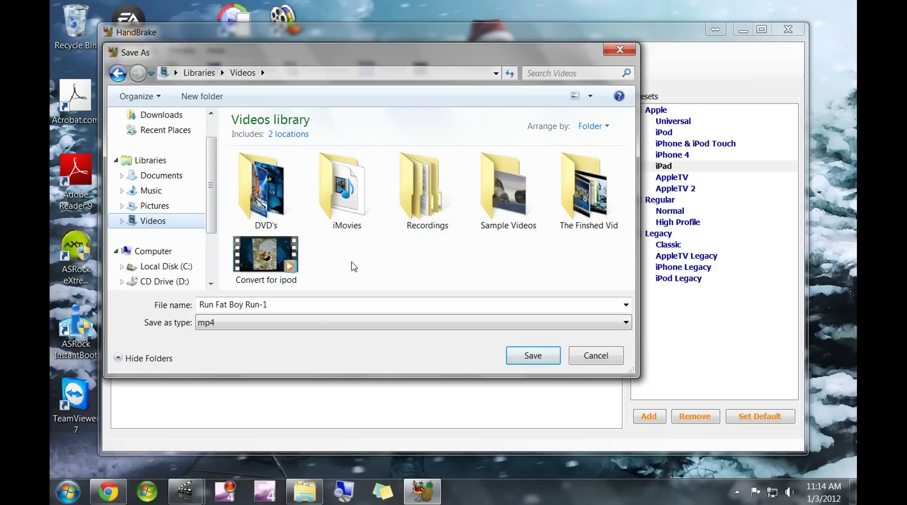
pyautogui.click(345, 221)
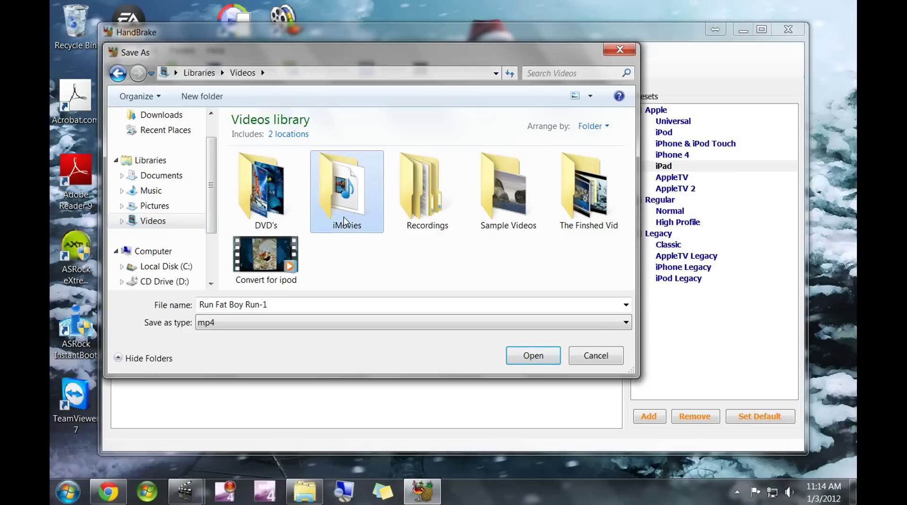
pyautogui.click(537, 358)
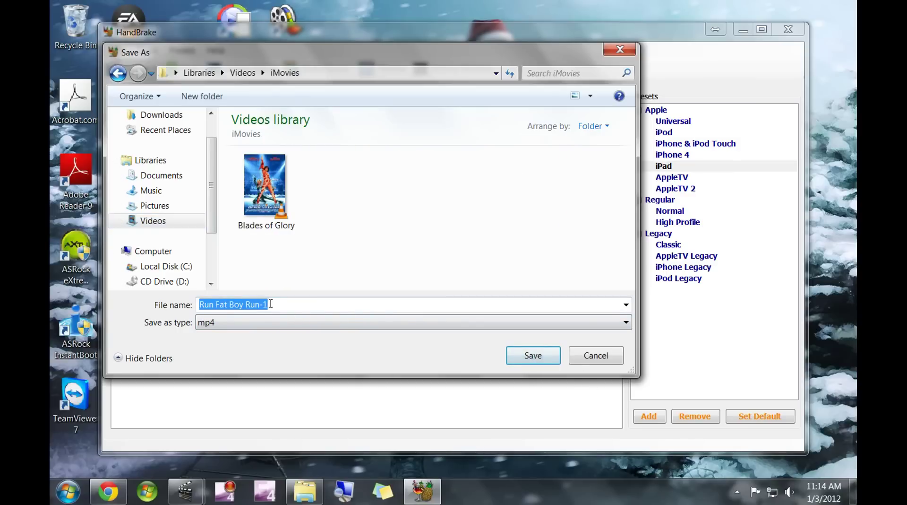
# - Drop '-1' from the file name and save the destination as Run Fat Boy Run.m4v
pyautogui.moveTo(259, 305); pyautogui.dragTo(272, 307)
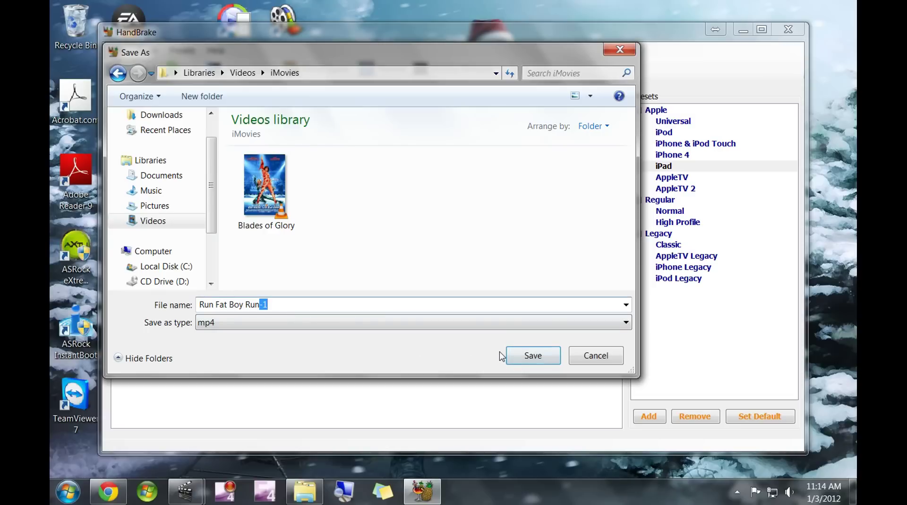
pyautogui.press('BackSpace')
pyautogui.click(525, 358)
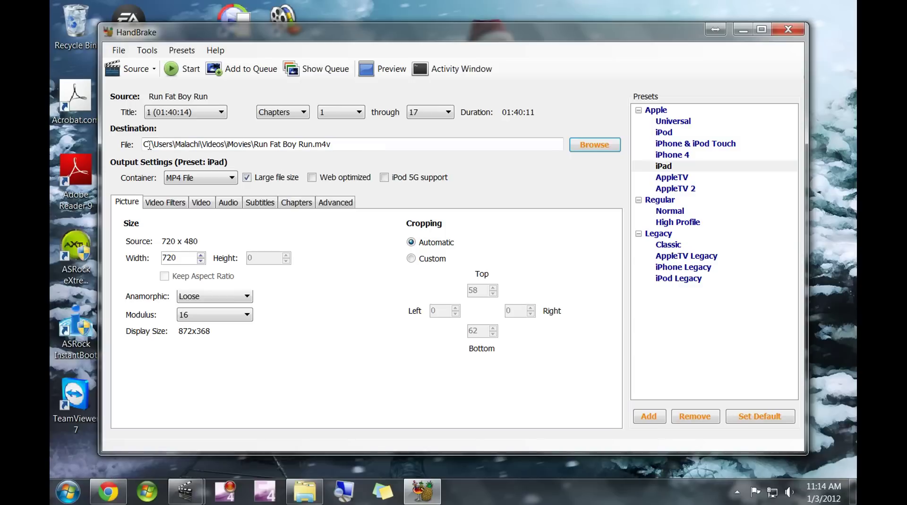
pyautogui.moveTo(149, 145); pyautogui.dragTo(361, 151)
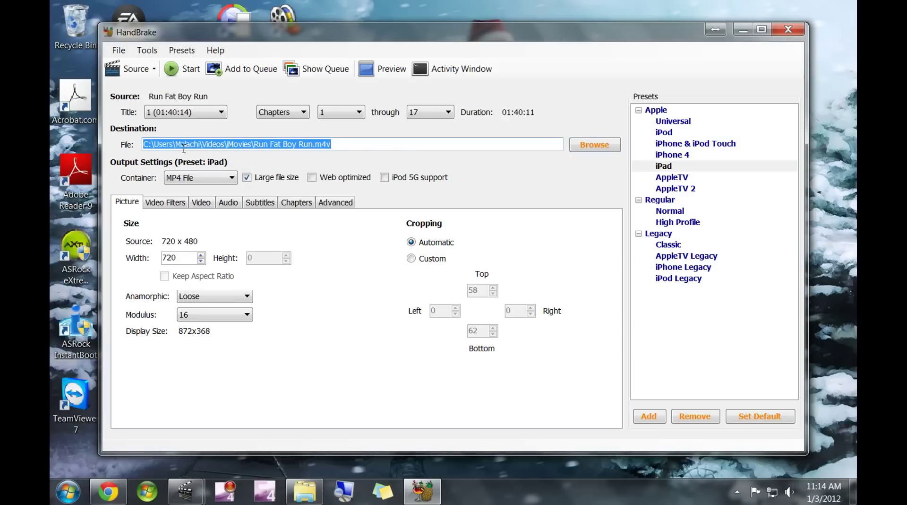
pyautogui.click(243, 148)
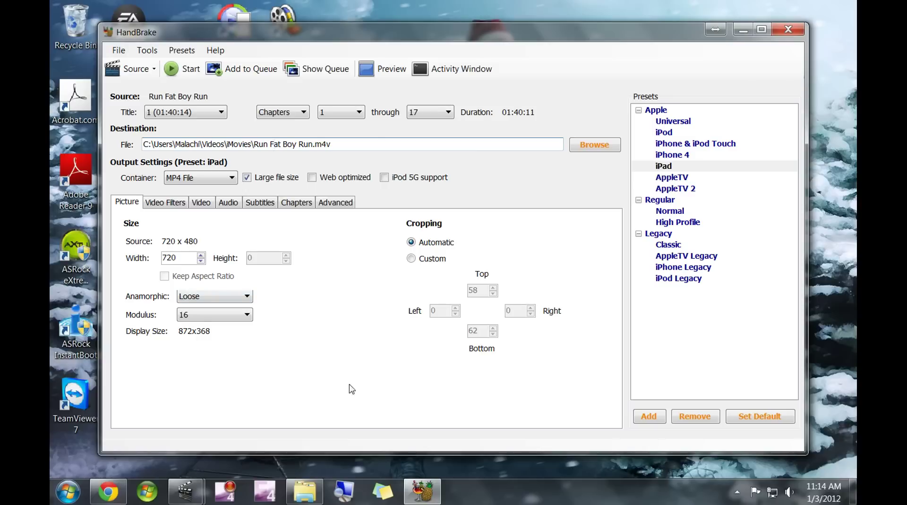
pyautogui.click(682, 179)
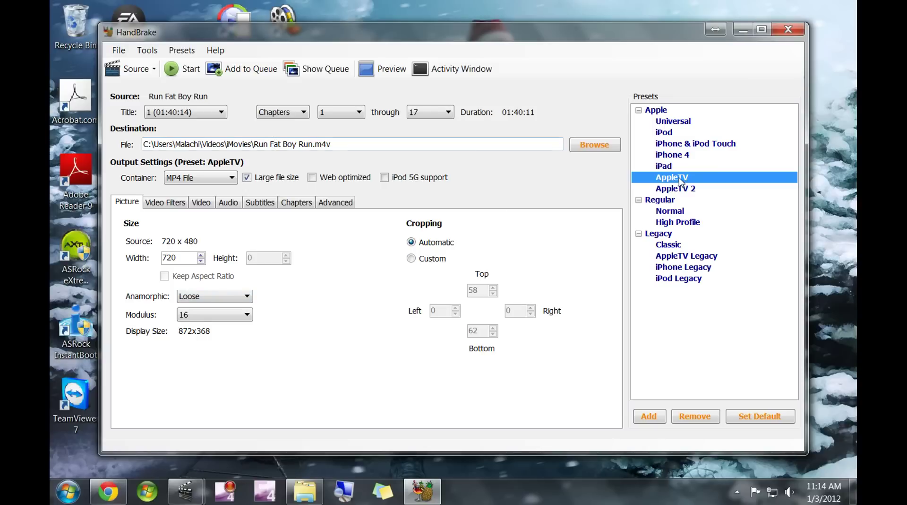
pyautogui.click(681, 156)
pyautogui.click(682, 133)
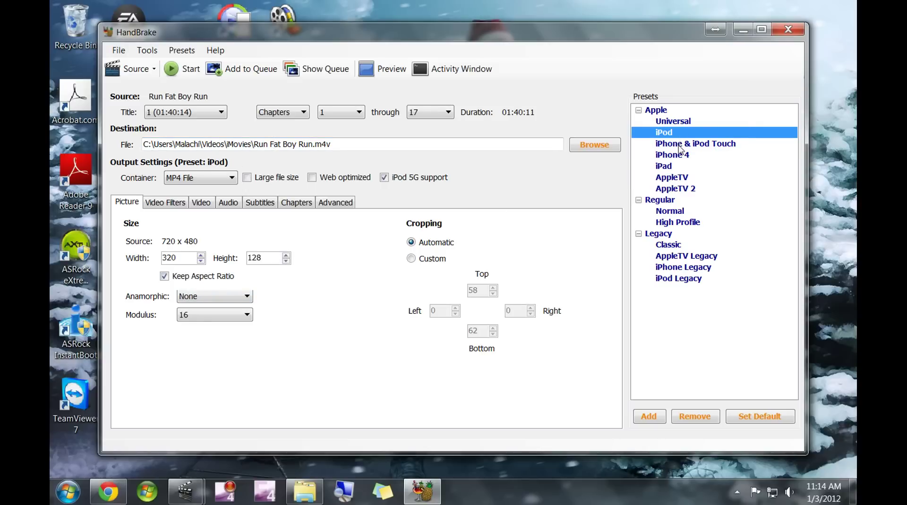
pyautogui.click(679, 146)
pyautogui.click(657, 166)
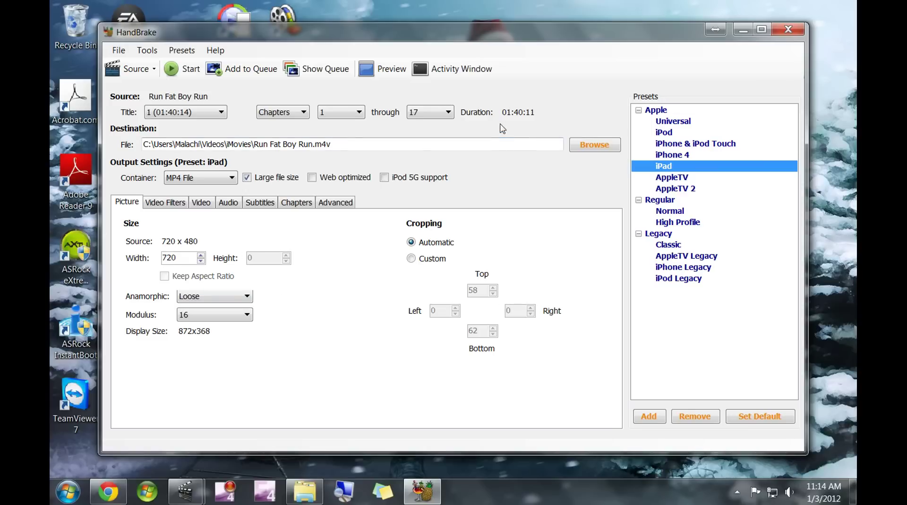
# - Start encoding Run Fat Boy Run.m4v and let it run to Encoding Finished
pyautogui.click(169, 70)
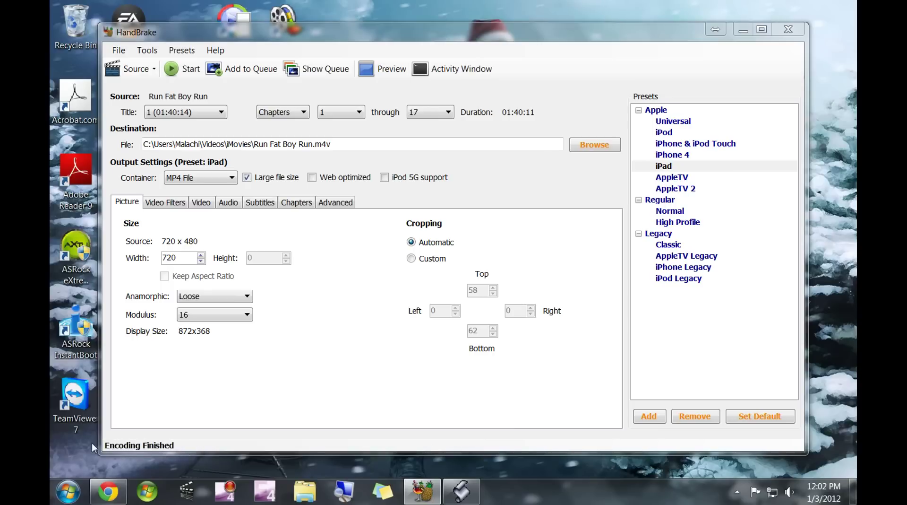
# - Open Videos > iMovies in Explorer to find the 1.12 GB, 01:40:20 Run Fat Boy Run file
pyautogui.click(305, 492)
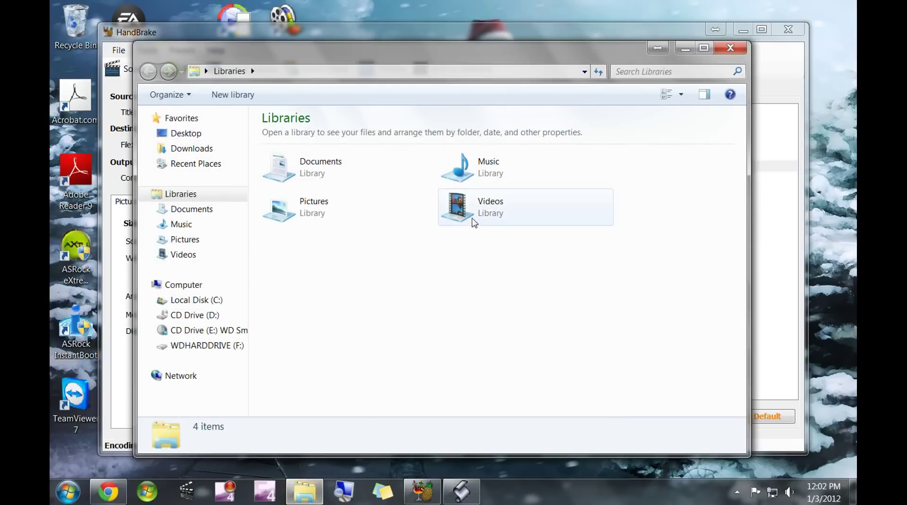
pyautogui.doubleClick(472, 219)
pyautogui.doubleClick(399, 207)
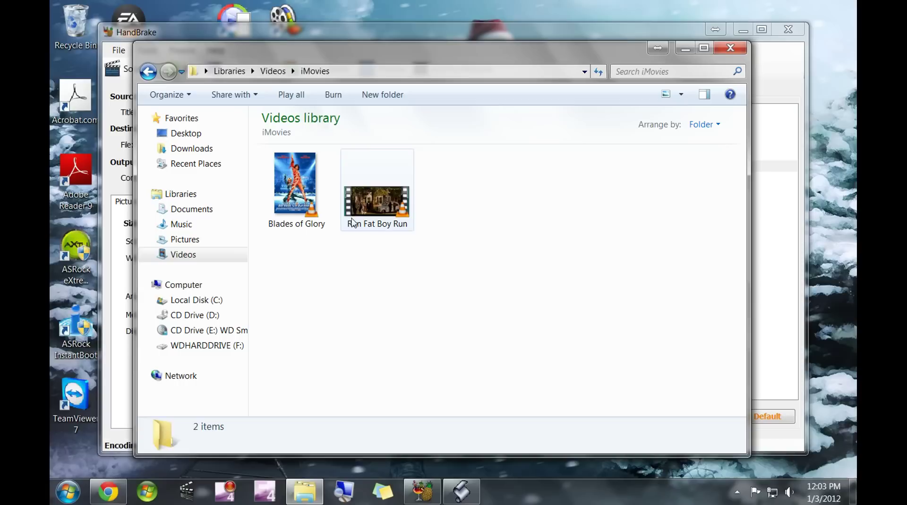
pyautogui.moveTo(352, 223)
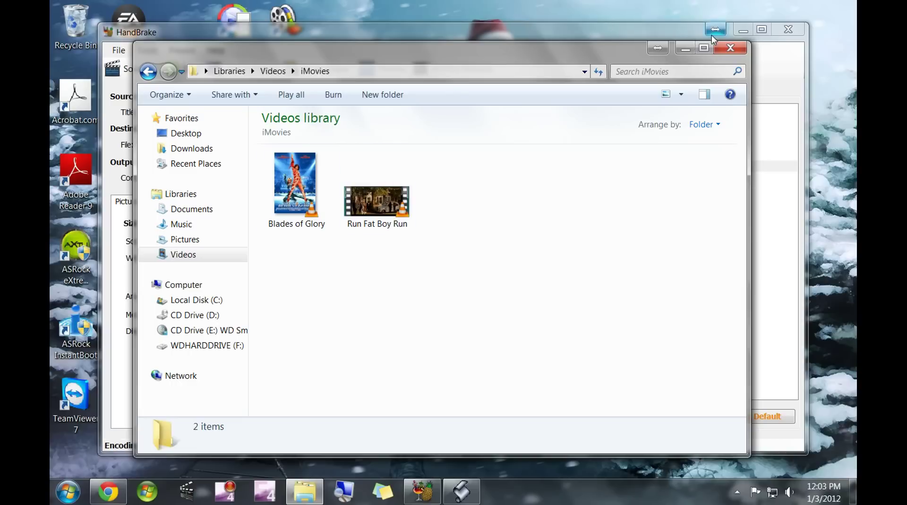
pyautogui.click(68, 491)
pyautogui.press('Escape')
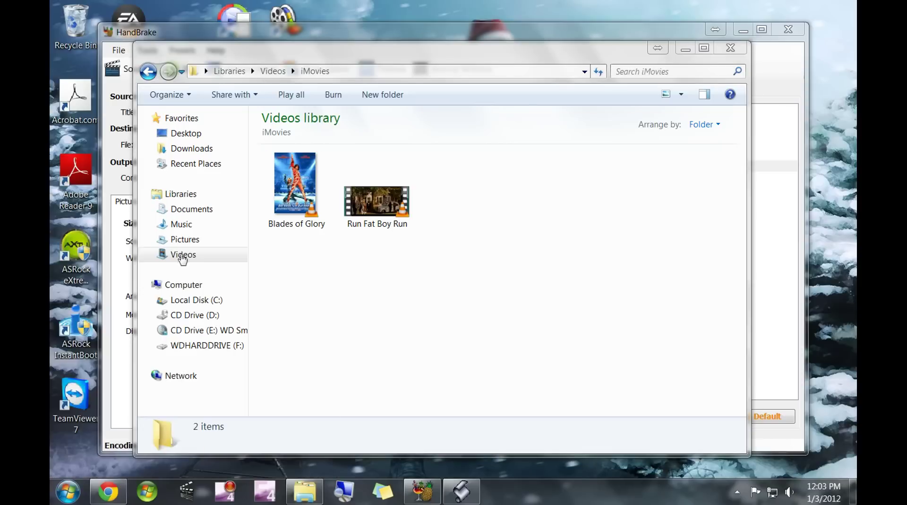
# - Decline the default-player prompt and drag Run Fat Boy Run into iTunes' Movies library, briefly playing it
pyautogui.moveTo(428, 45); pyautogui.dragTo(855, 150)
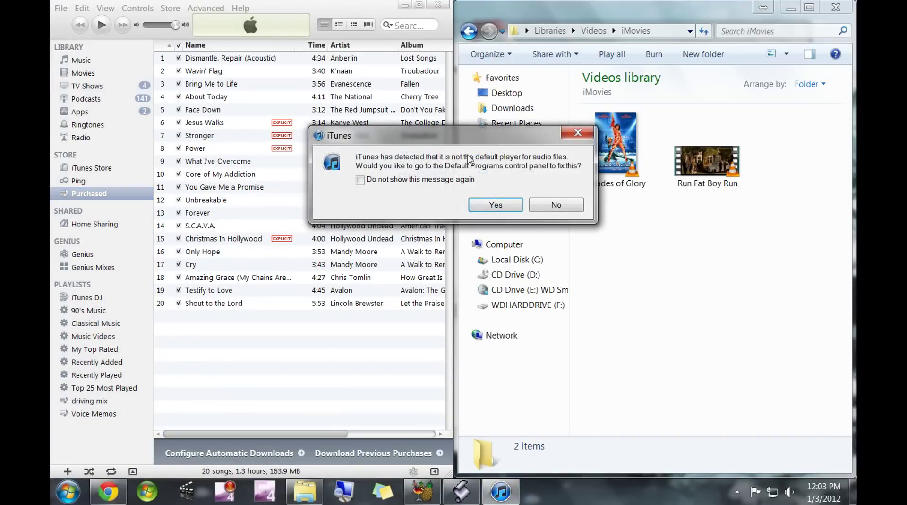
pyautogui.click(567, 207)
pyautogui.click(85, 75)
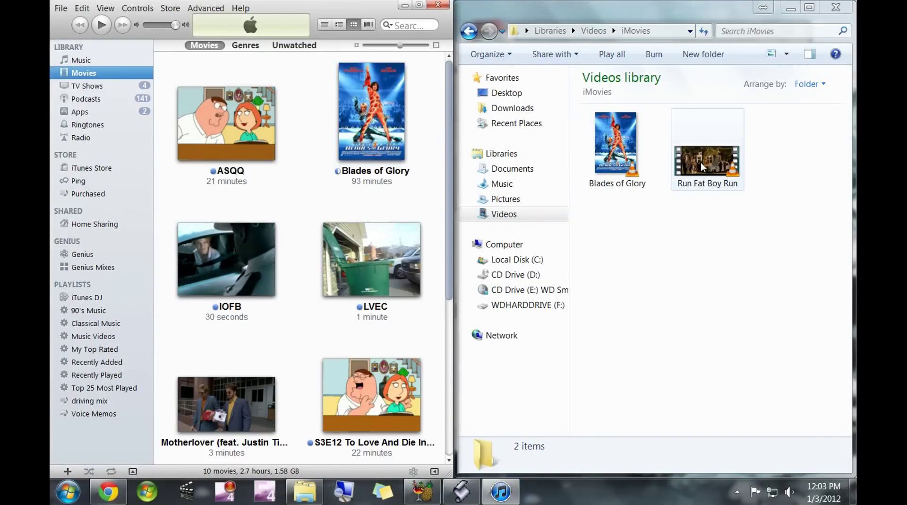
pyautogui.moveTo(702, 163); pyautogui.dragTo(317, 211)
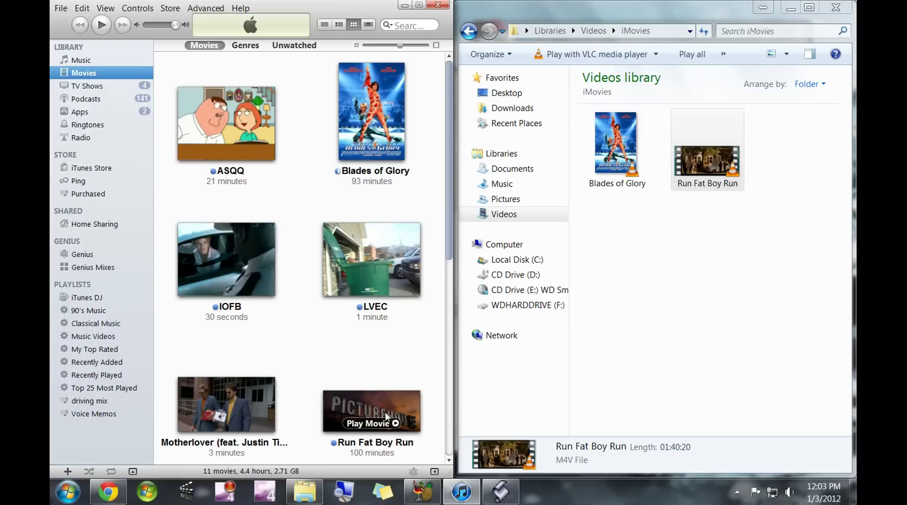
pyautogui.moveTo(449, 175); pyautogui.dragTo(450, 228)
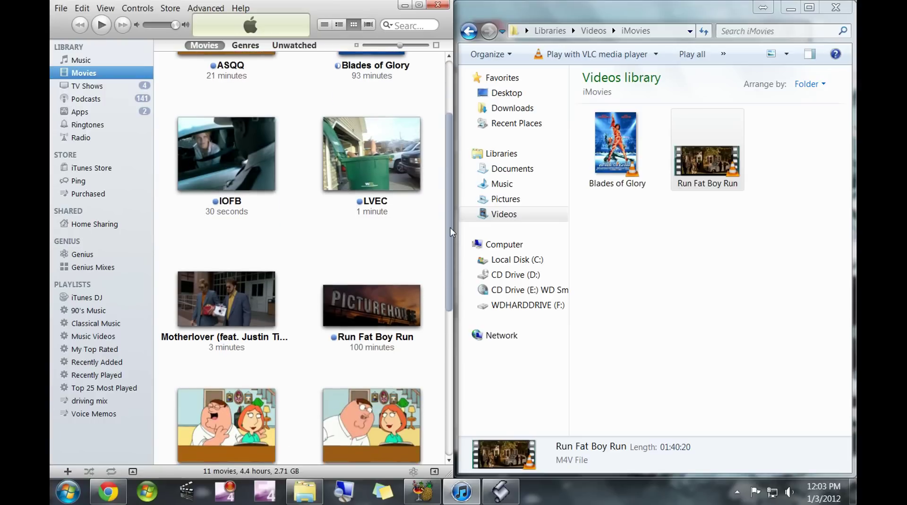
pyautogui.moveTo(376, 298)
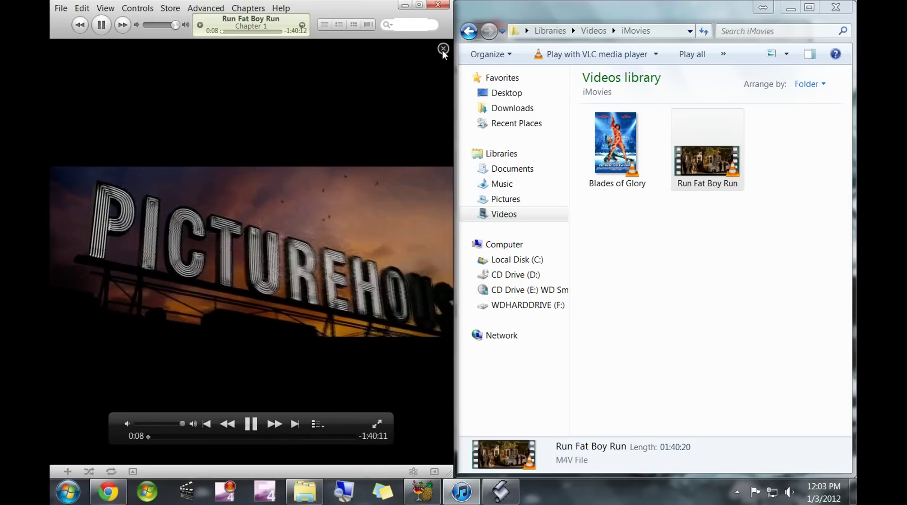
pyautogui.click(442, 48)
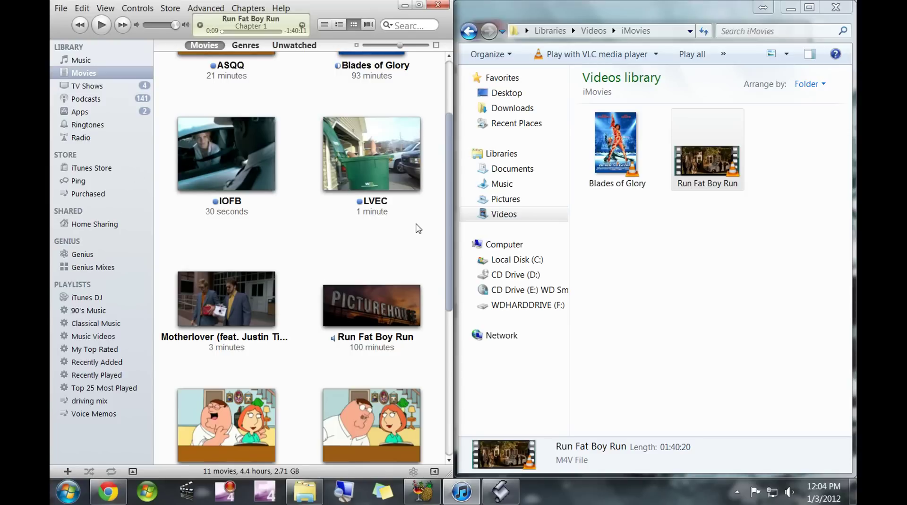
# - Wait for the USB-connected iPad to show up under DEVICES in iTunes' sidebar
pyautogui.moveTo(445, 214); pyautogui.dragTo(452, 157)
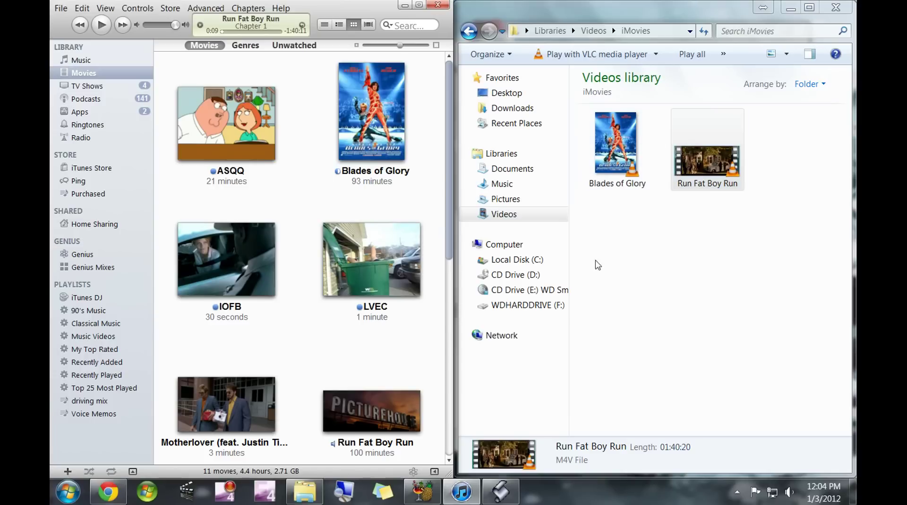
pyautogui.moveTo(355, 132)
pyautogui.moveTo(335, 417)
pyautogui.moveTo(370, 105)
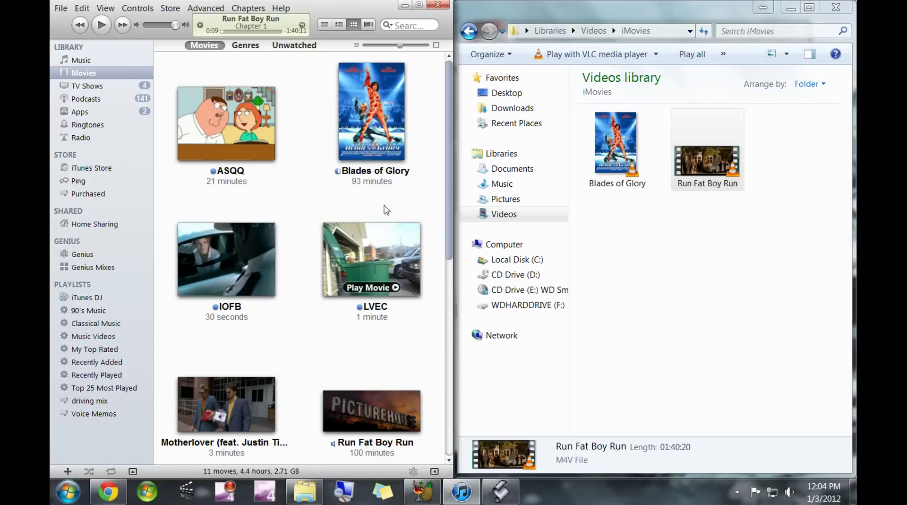
pyautogui.moveTo(385, 246)
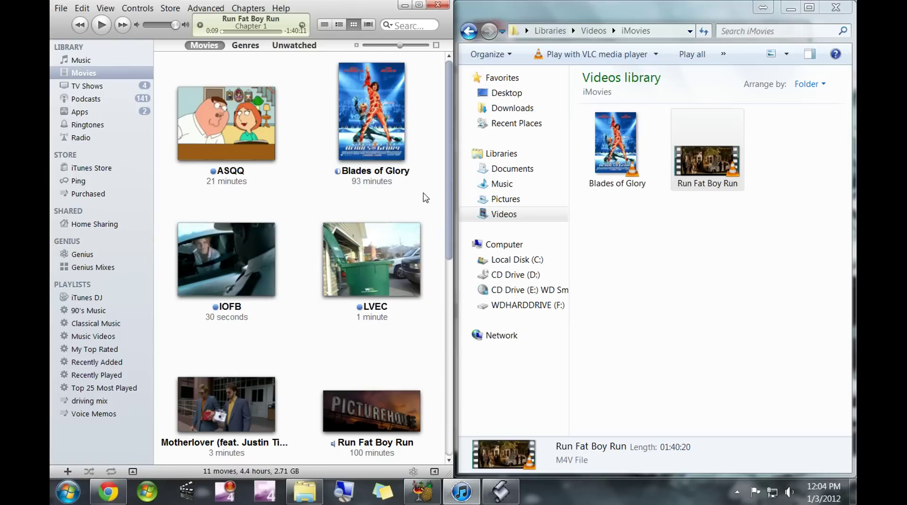
pyautogui.moveTo(333, 401)
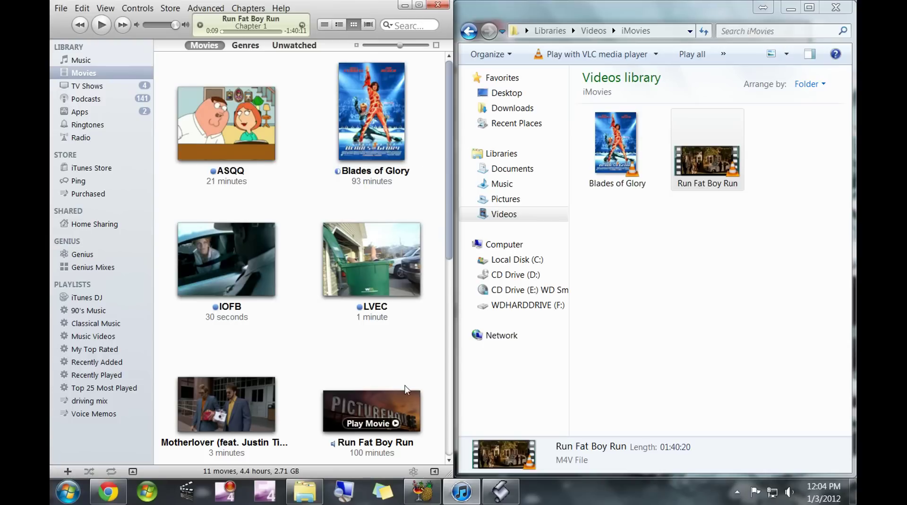
pyautogui.moveTo(254, 271)
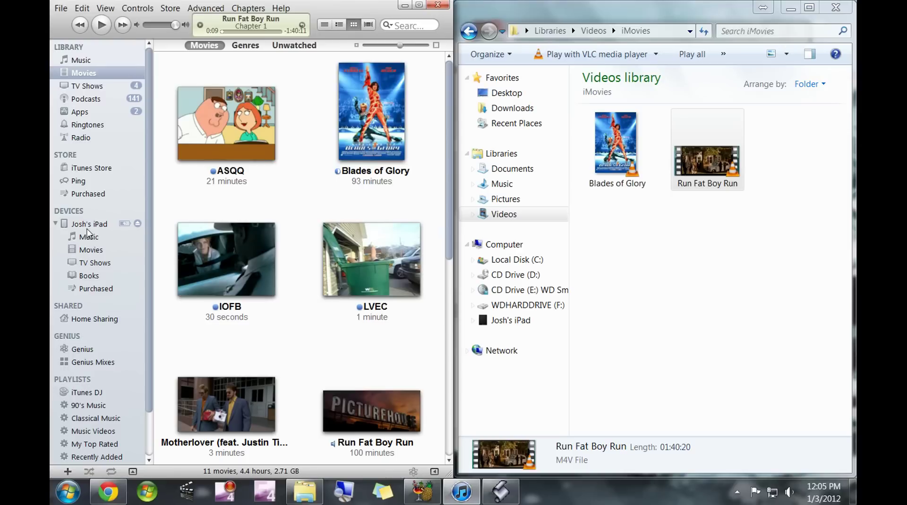
# - Check the iPad's Movies, then drag Run Fat Boy Run from the library onto the iPad and maximize iTunes
pyautogui.click(91, 250)
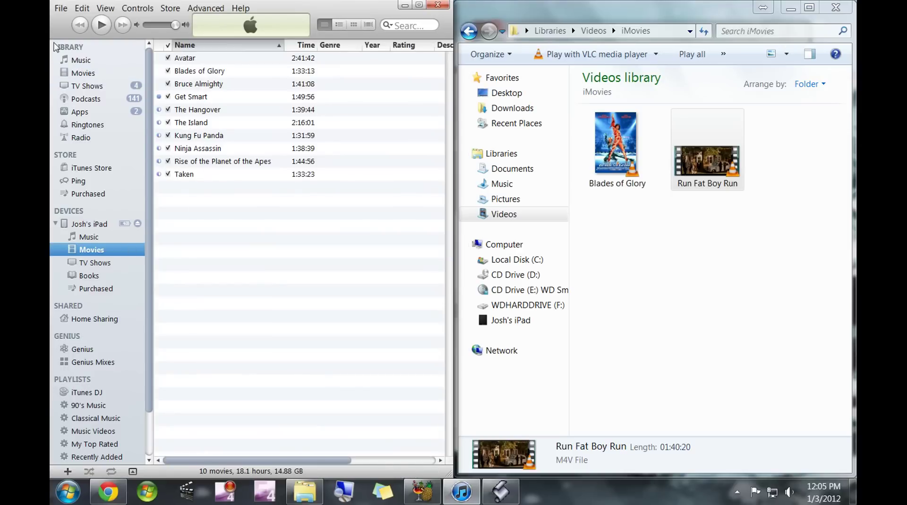
pyautogui.click(82, 74)
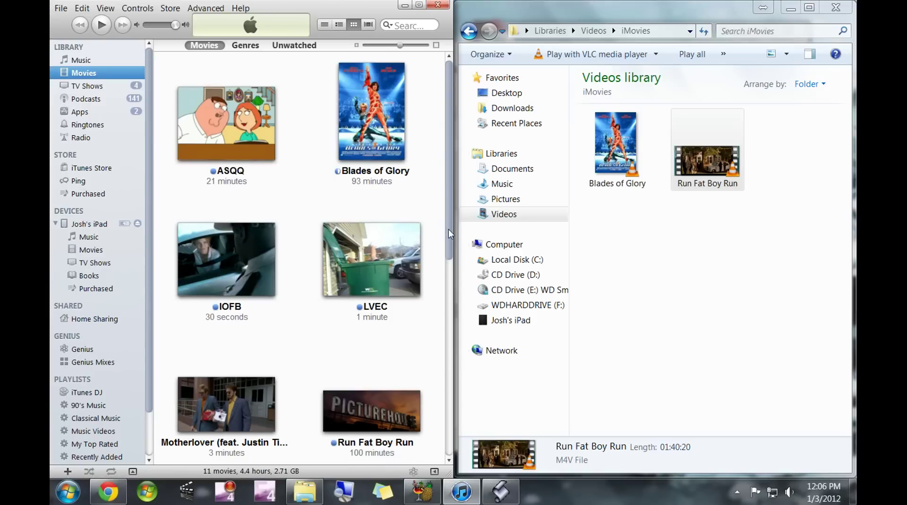
pyautogui.scroll(-1, 416, 294)
pyautogui.moveTo(389, 378); pyautogui.dragTo(84, 251)
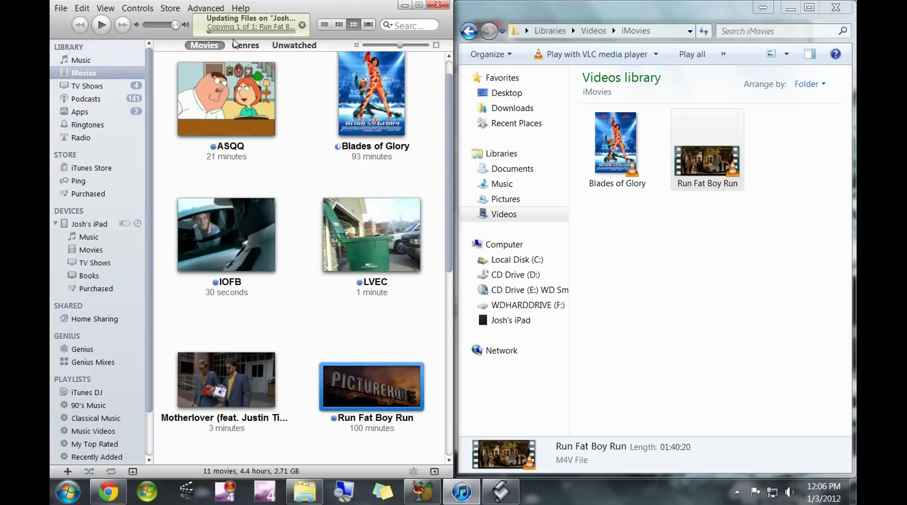
pyautogui.moveTo(331, 8); pyautogui.dragTo(396, 5)
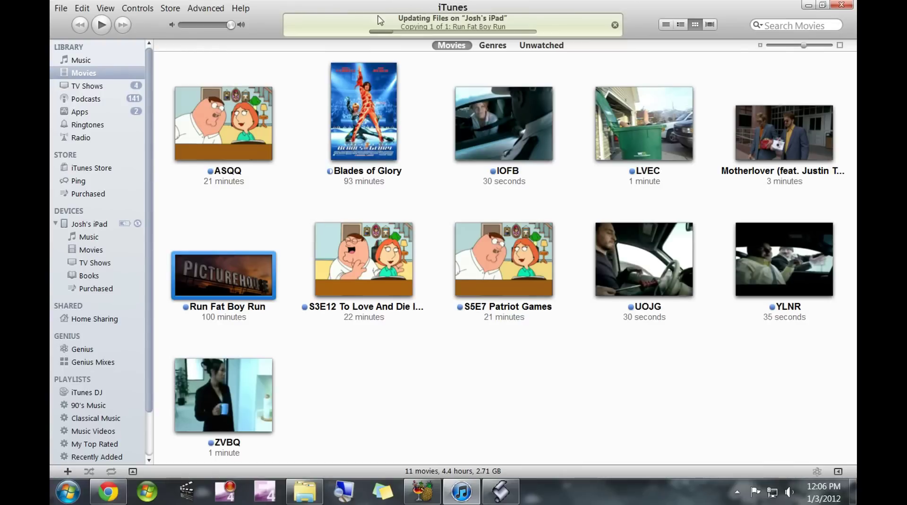
pyautogui.moveTo(250, 250)
pyautogui.moveTo(492, 290)
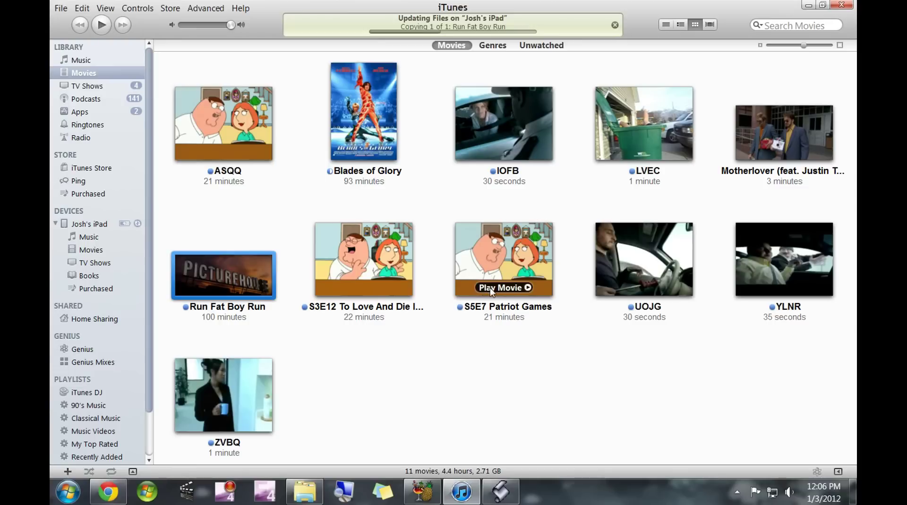